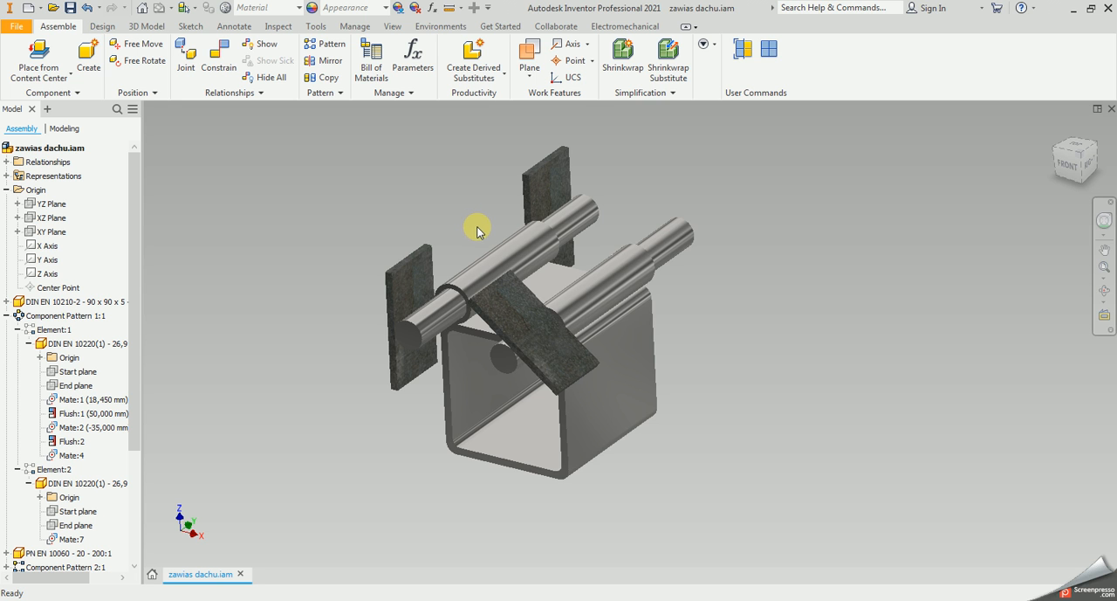
Collapse the expanded component patterns in the model tree and examine the constraints of the 90 x 90 x 5 square tube
left_click(6, 315)
left_click(6, 357)
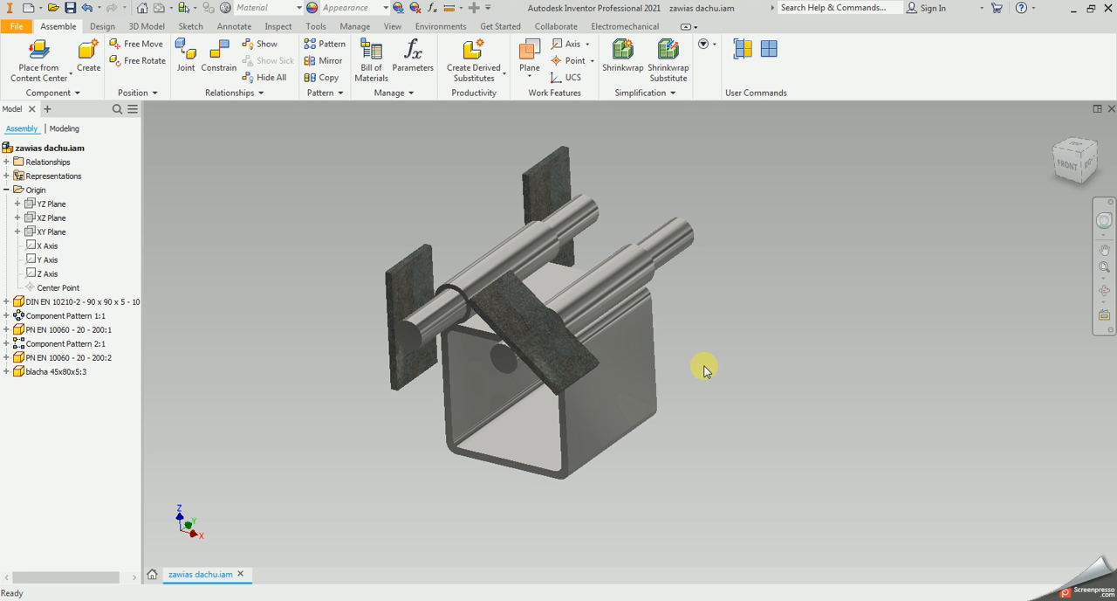
left_click(651, 382)
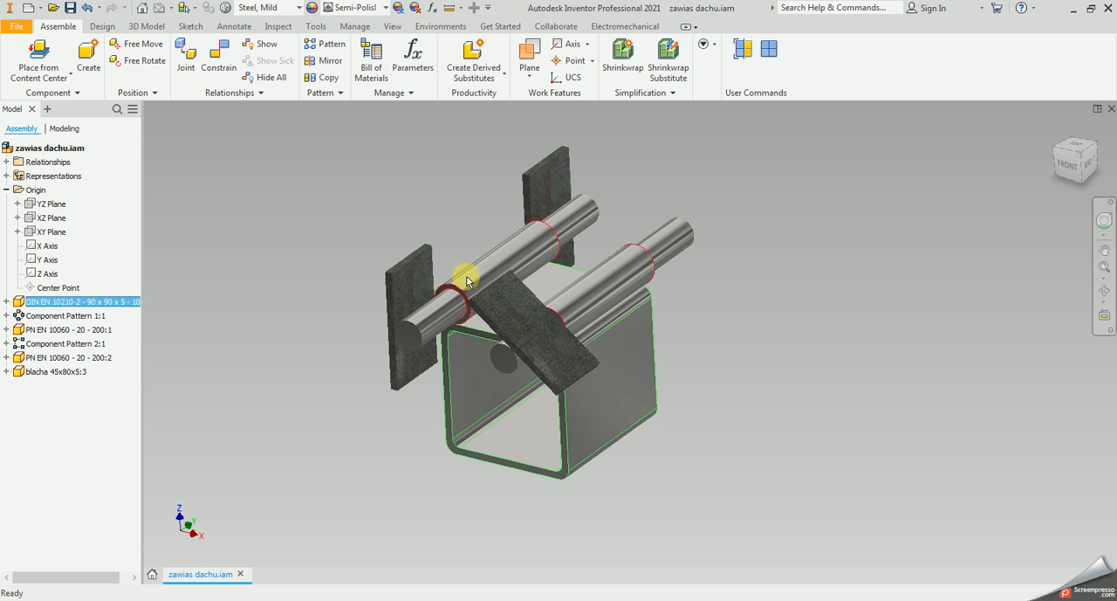
left_click(6, 301)
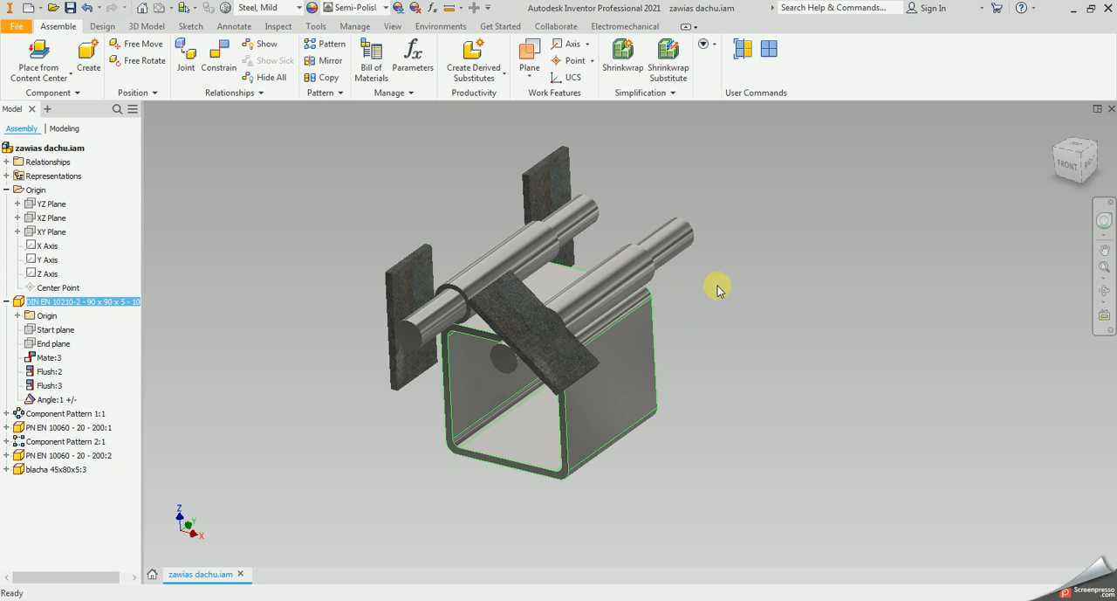
left_click(760, 308)
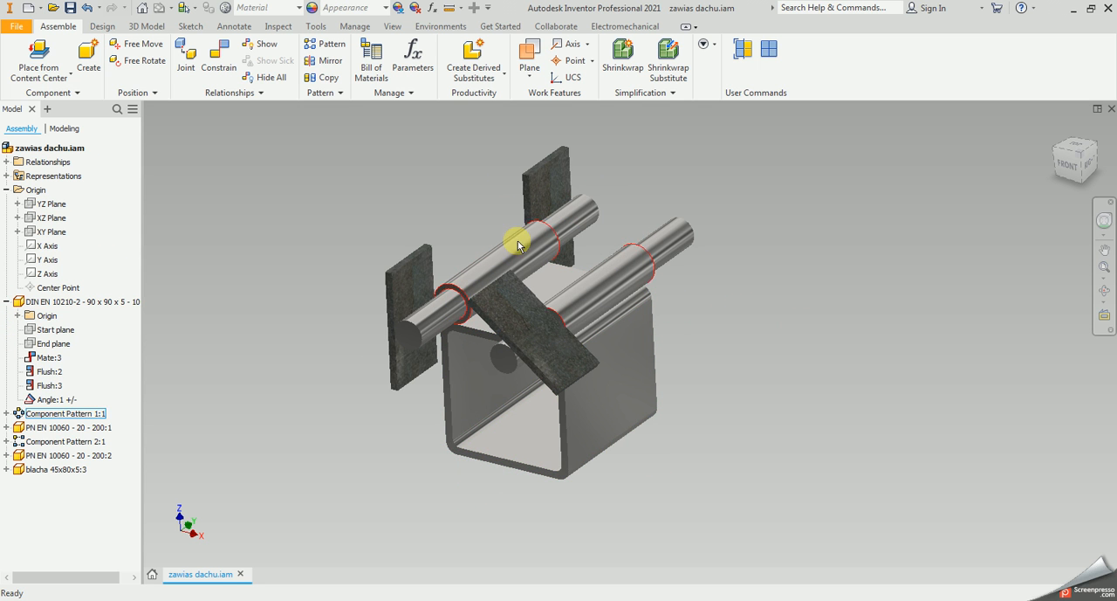
Examine the constraints of the first tube in Component Pattern 1 and the circular pattern's settings, leaving them unchanged
left_click(445, 269)
left_click(6, 413)
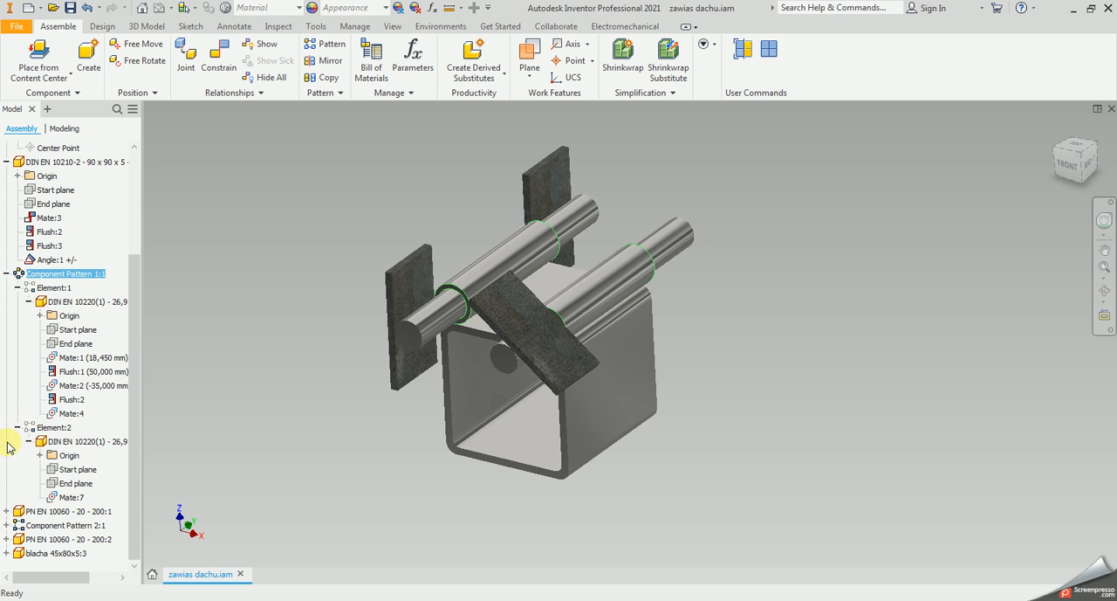
left_click(83, 301)
left_click(18, 429)
left_click(79, 399)
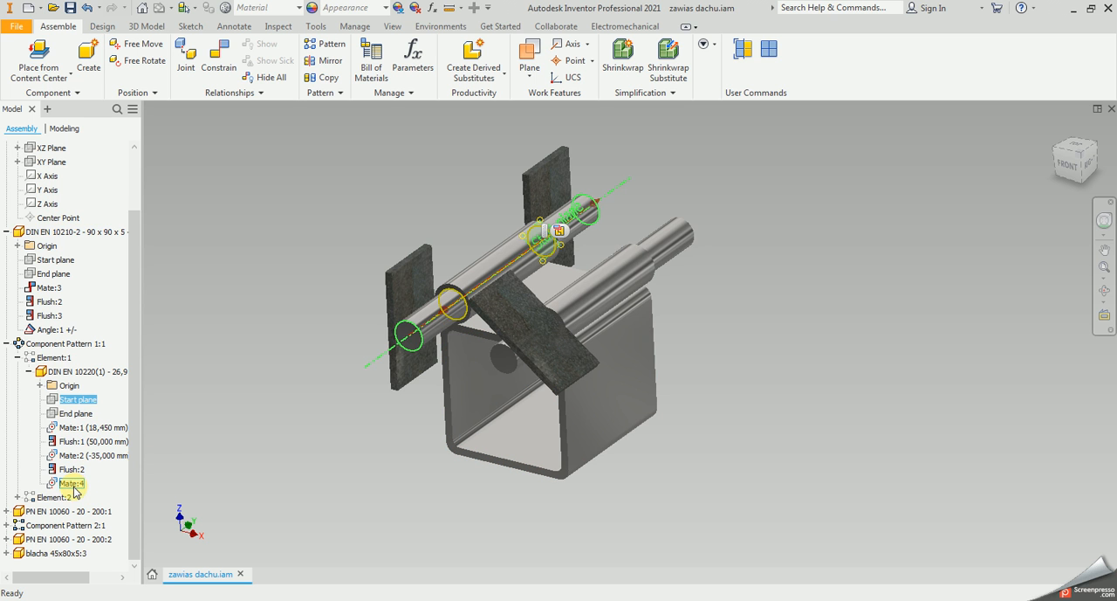
left_click(392, 175)
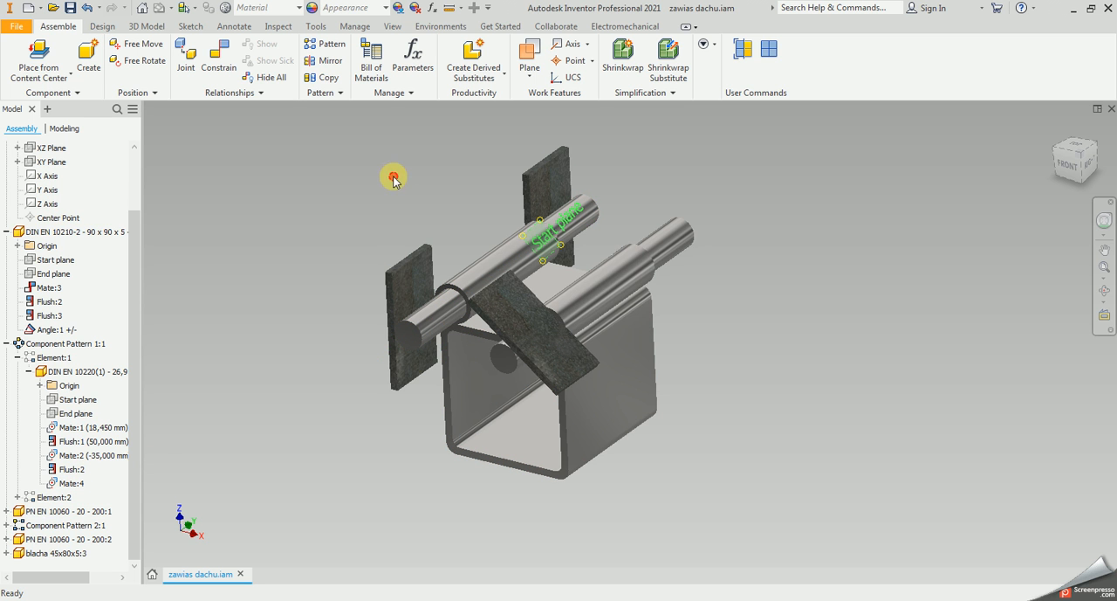
left_click_drag(425, 327, 390, 244)
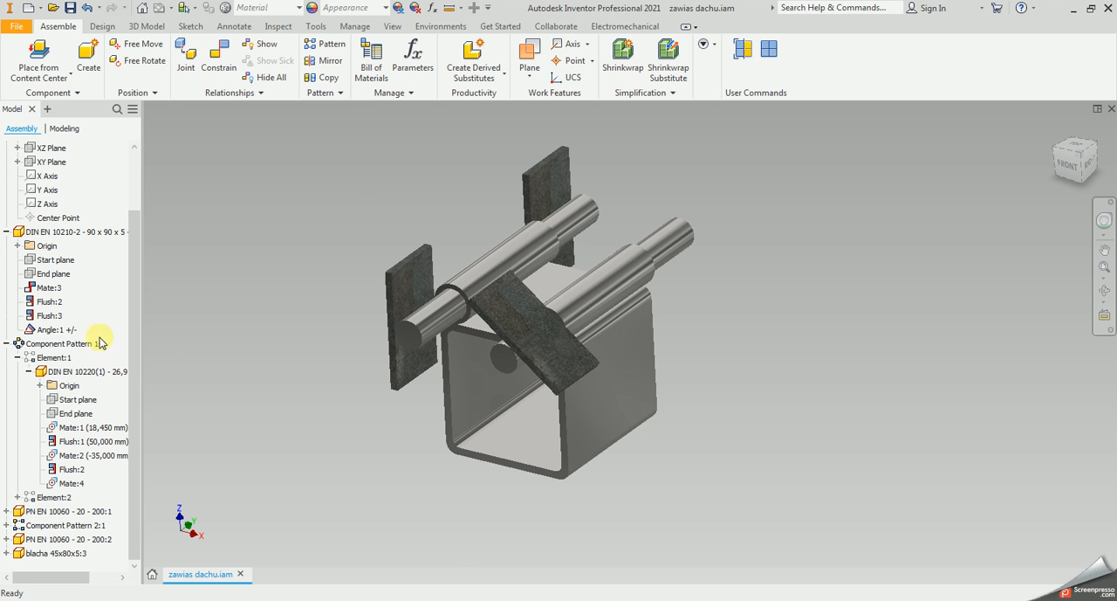
double_click(74, 345)
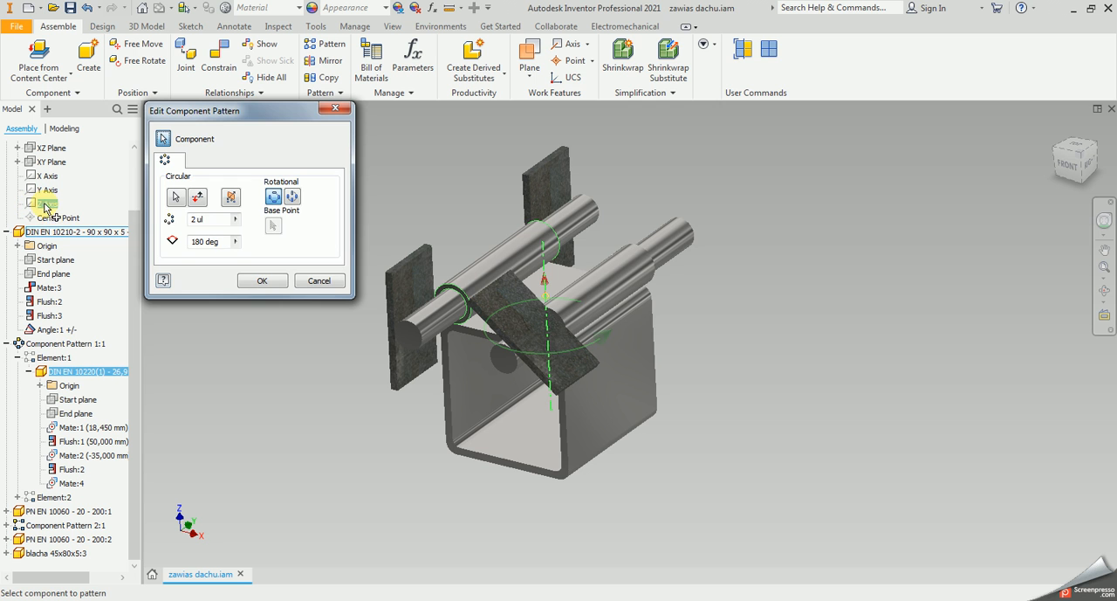
key("Escape")
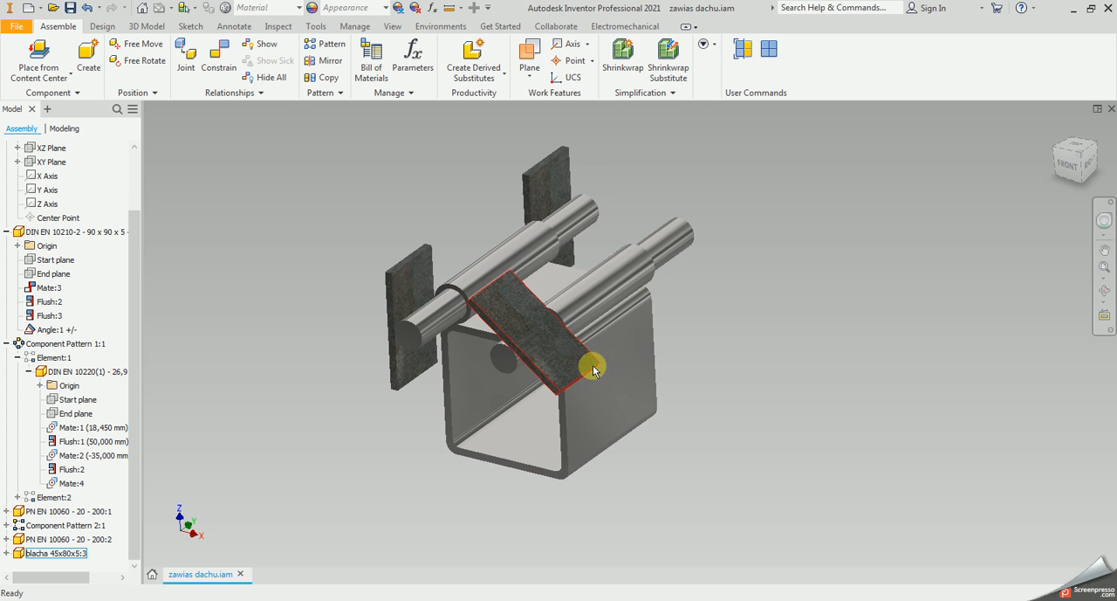
Examine the constraints of the second round bar, PN EN 10060 - 20 - 200:2
left_click(673, 236)
left_click(6, 538)
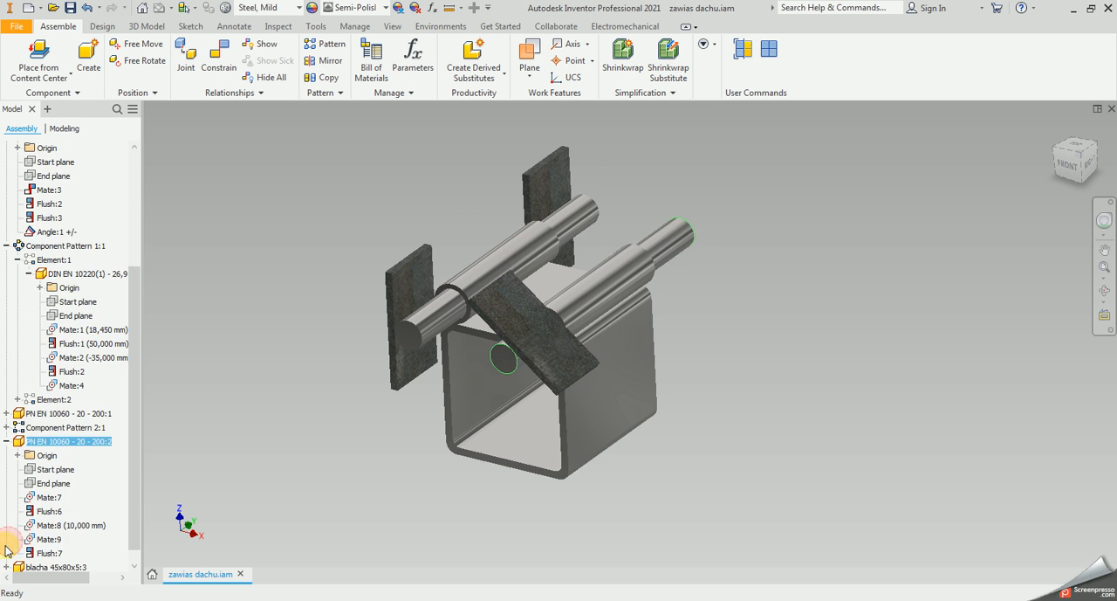
left_click(851, 331)
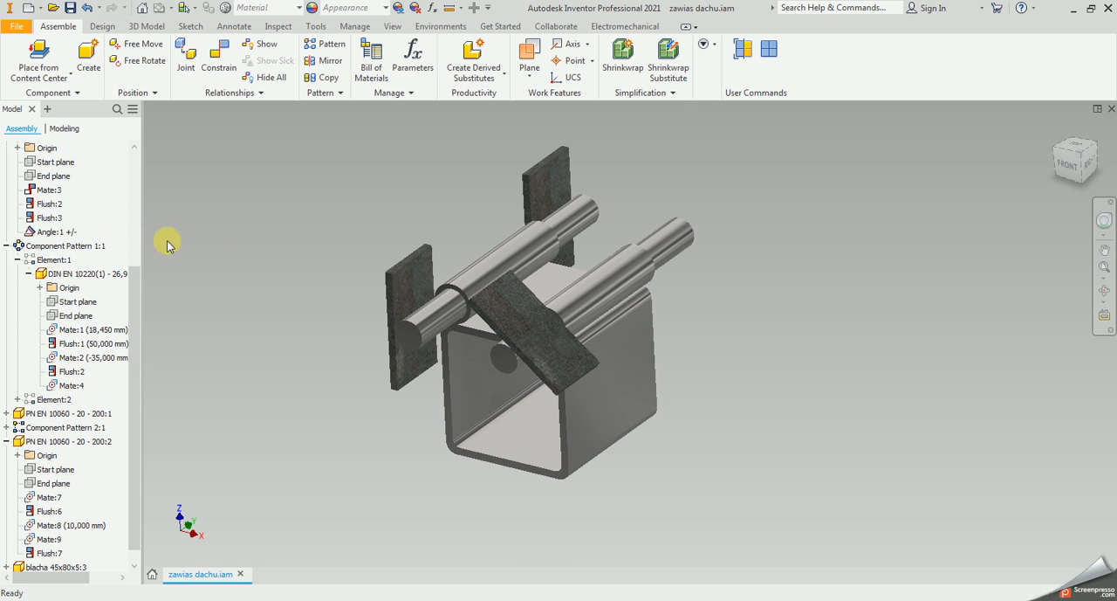
left_click(427, 173)
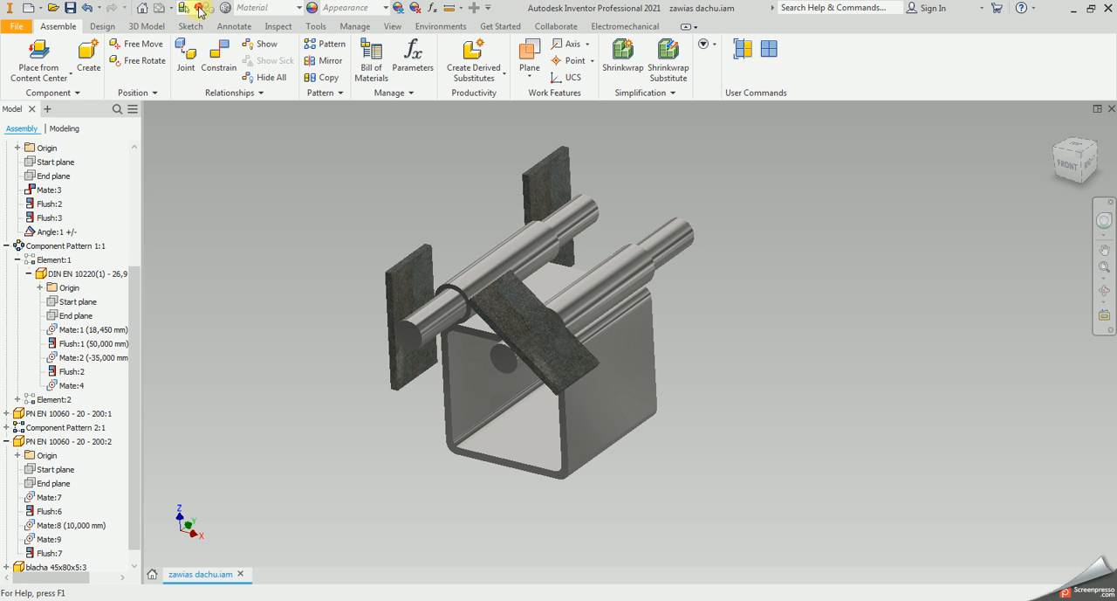
Set the selection mode to Part Priority
left_click(199, 10)
left_click(203, 41)
left_click(613, 268)
left_click(716, 314)
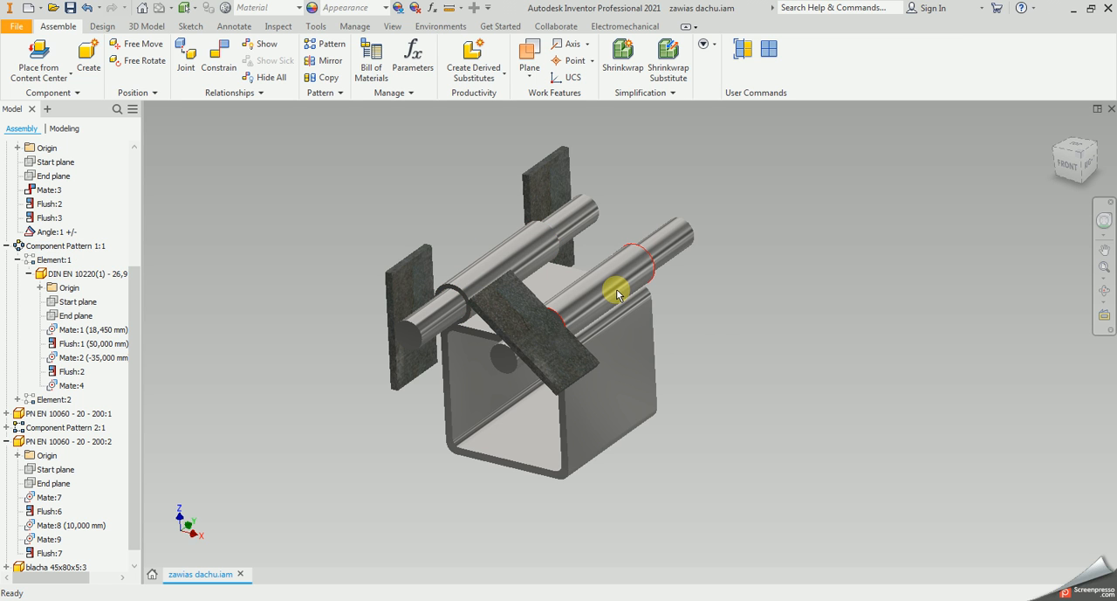
Set the selection mode to Component Priority
mouse_move(639, 310)
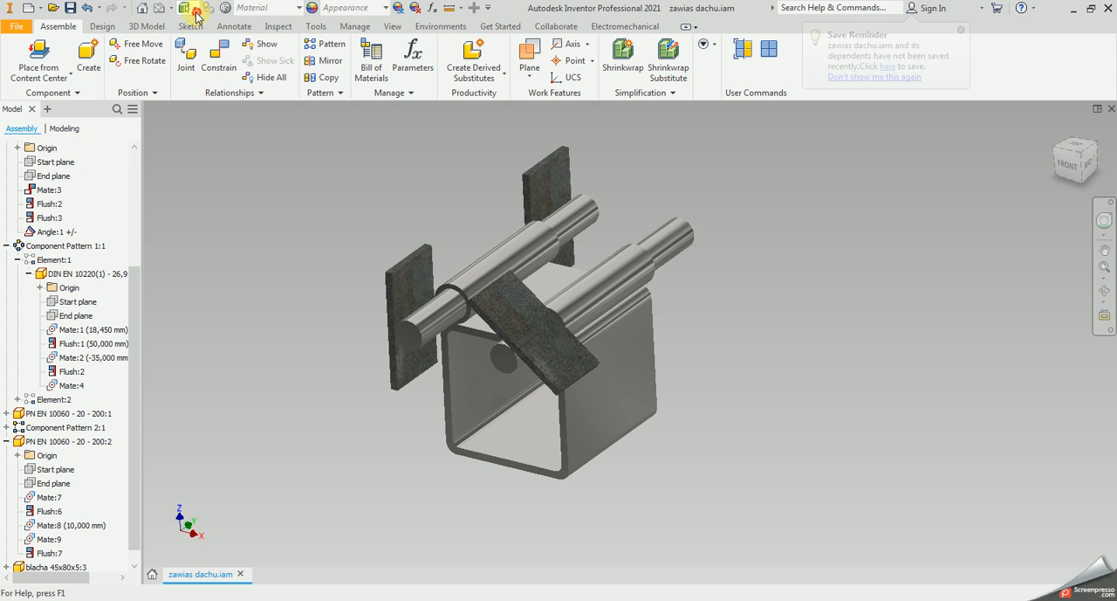
left_click(191, 8)
left_click(723, 229)
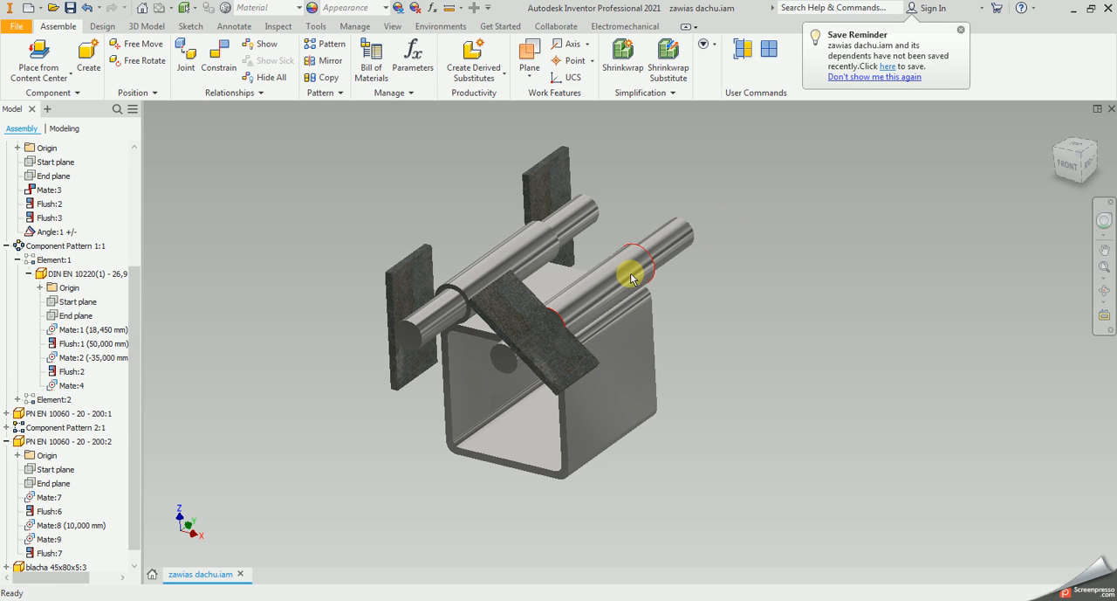
left_click(87, 247)
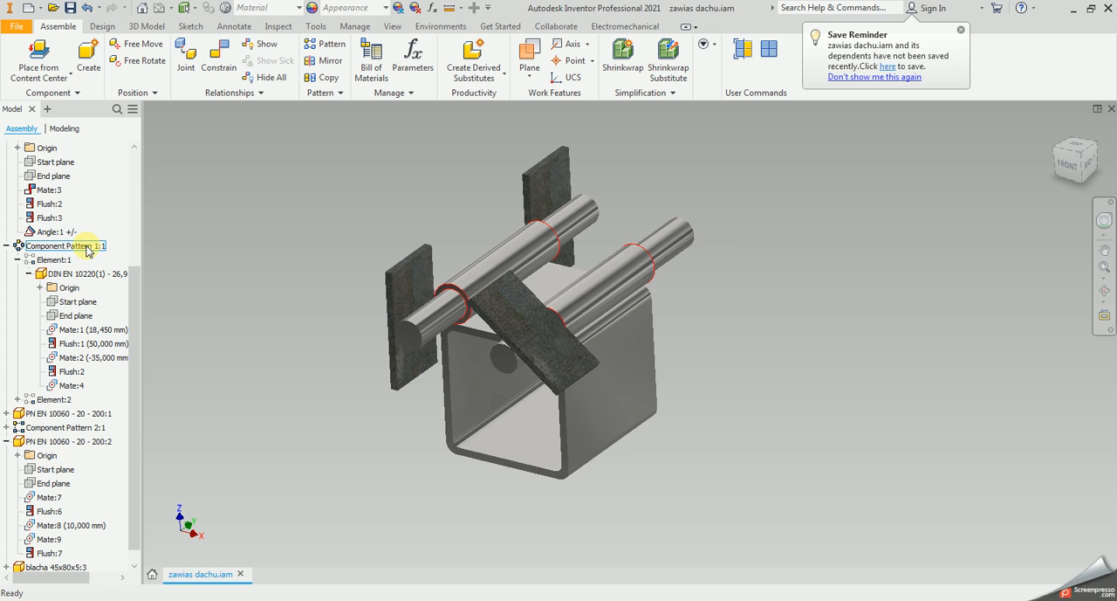
left_click(194, 9)
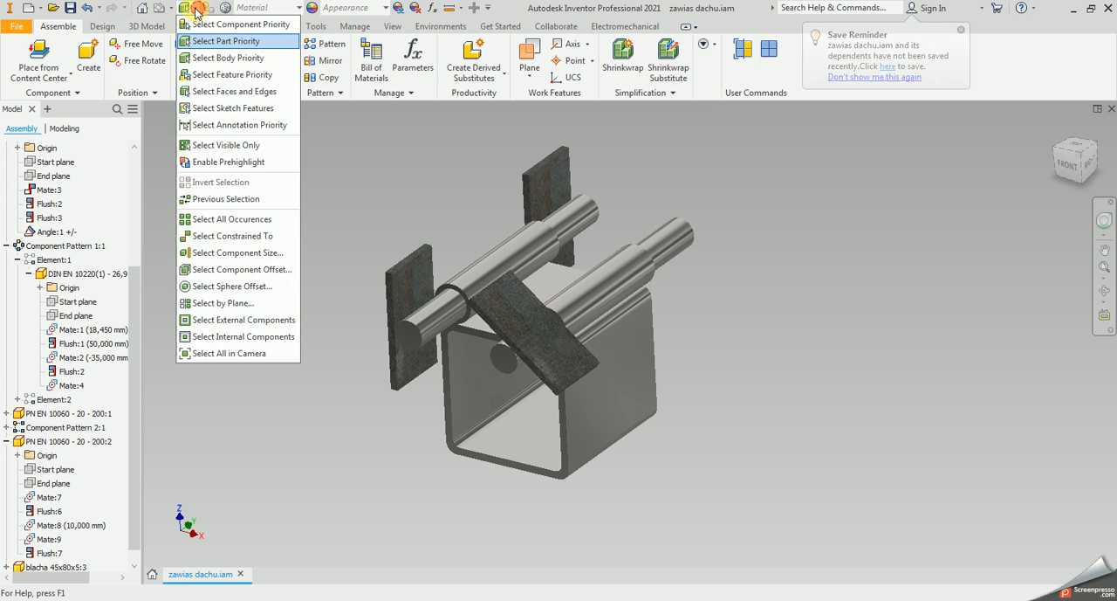
left_click(228, 29)
left_click(889, 318)
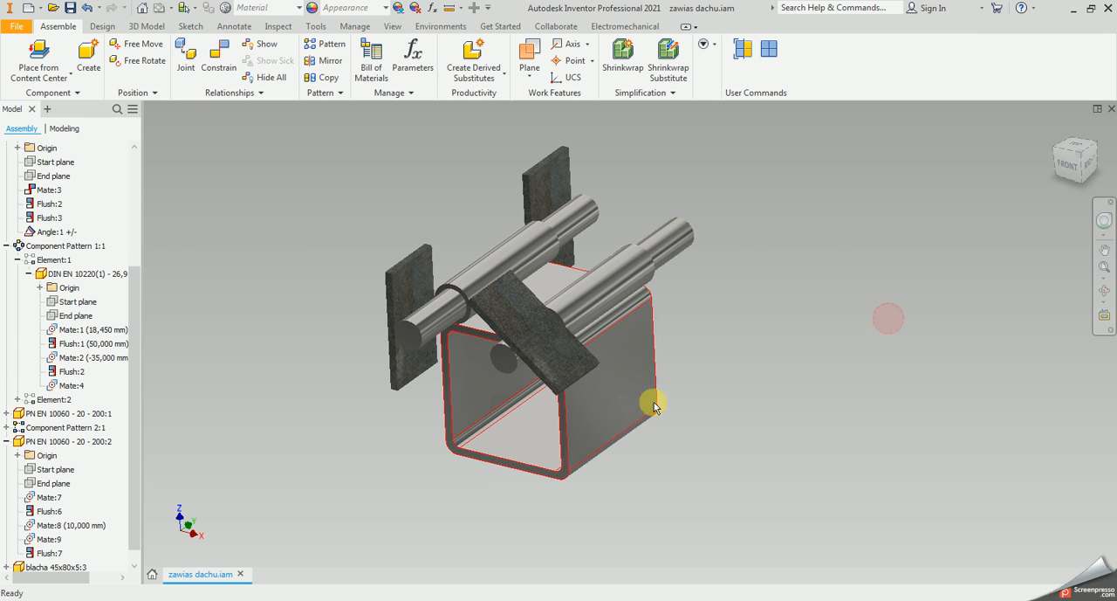
Move the slanted plate blacha 45x80x5:3, with its bar and patterned tube, to the far side of the other hinge tube
left_click(515, 365)
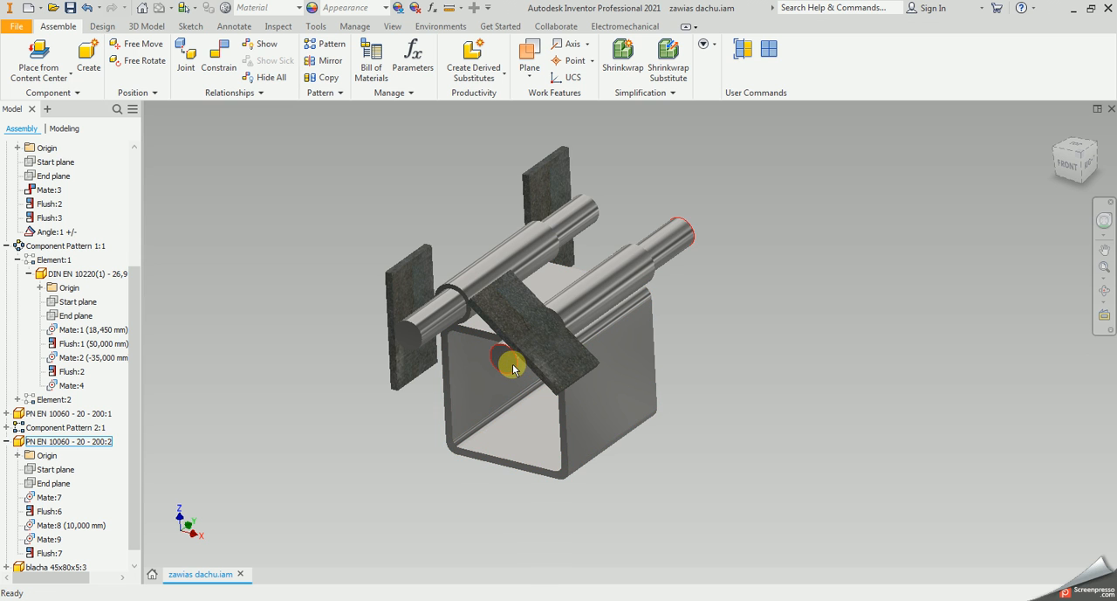
left_click(552, 356)
left_click_drag(552, 355, 498, 457)
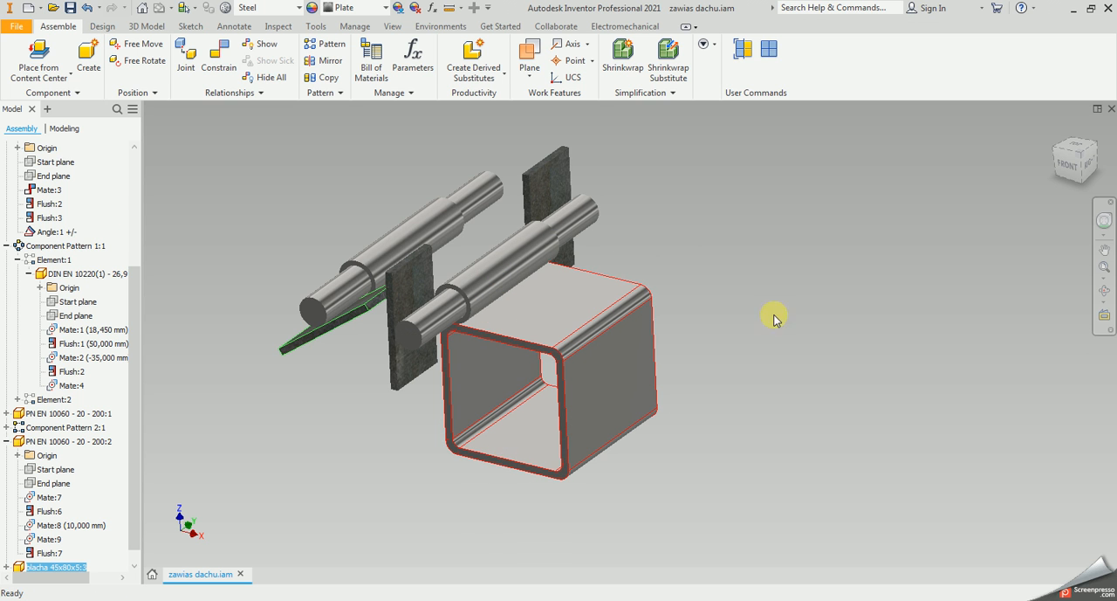
left_click(799, 282)
Check the circular settings of Component Pattern 1 after the tube's move and close them without changes
double_click(88, 246)
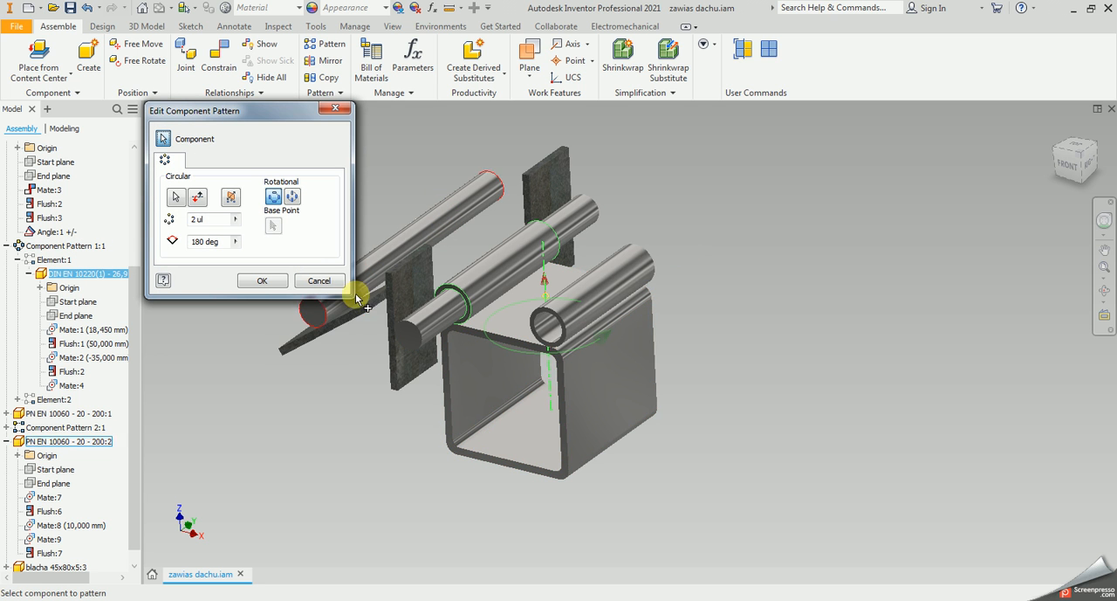
left_click(319, 281)
left_click(346, 201)
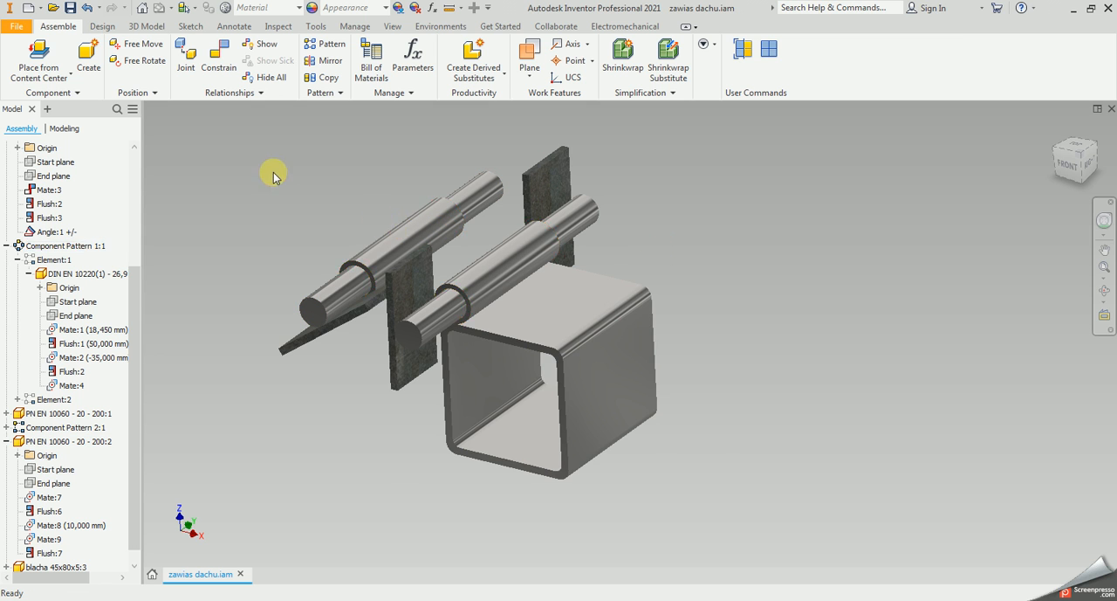
Add a mate constraint between the assembly's YZ plane and the moved tube's axis with a -105 mm offset
left_click(218, 55)
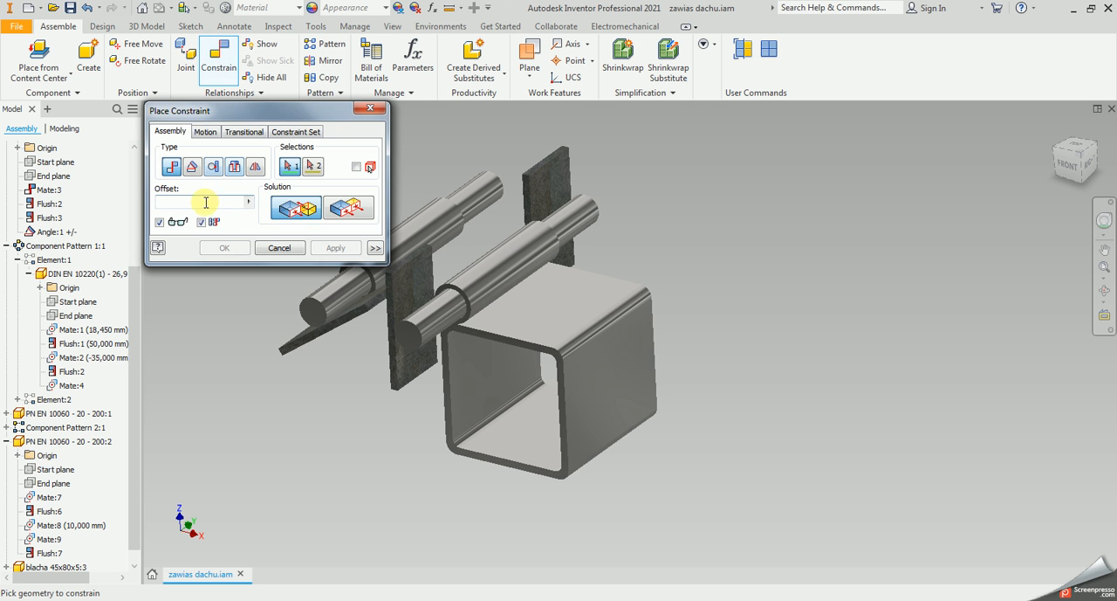
scroll(74, 187, "up", 4)
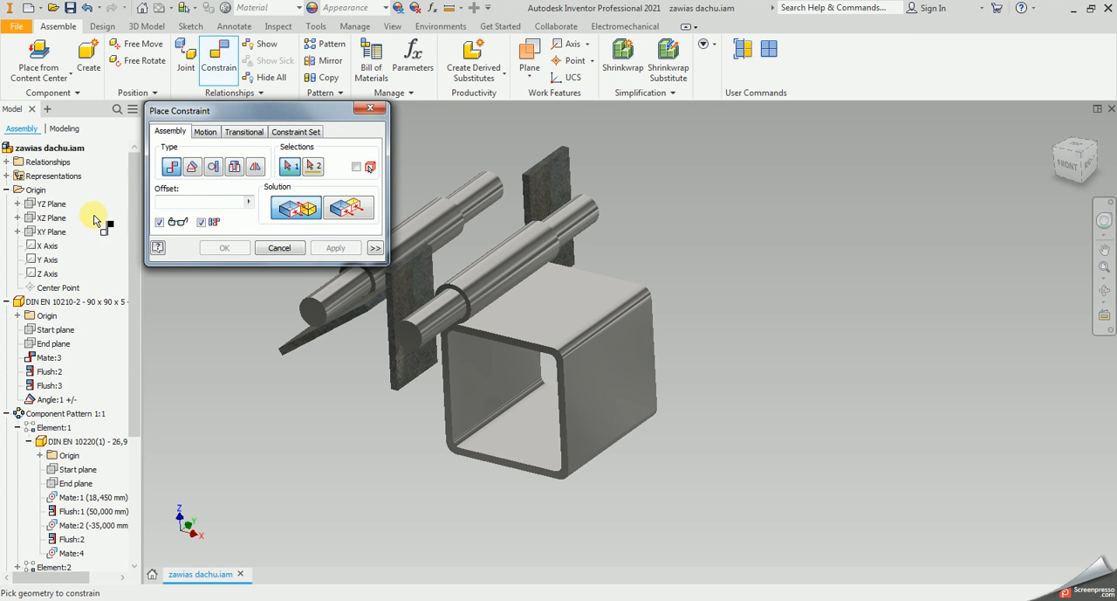
left_click(53, 203)
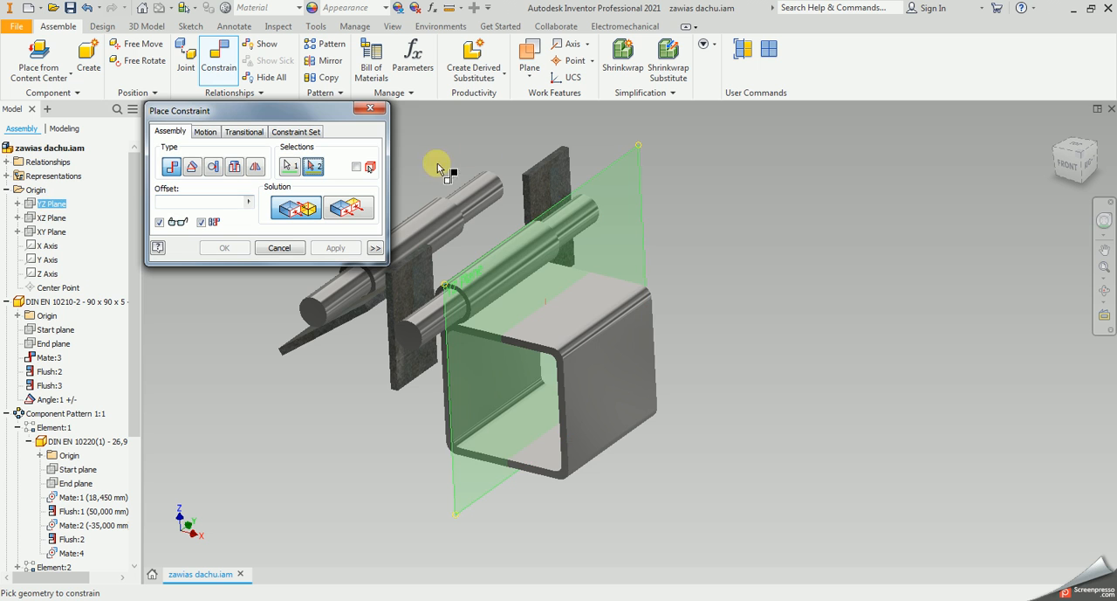
left_click(430, 209)
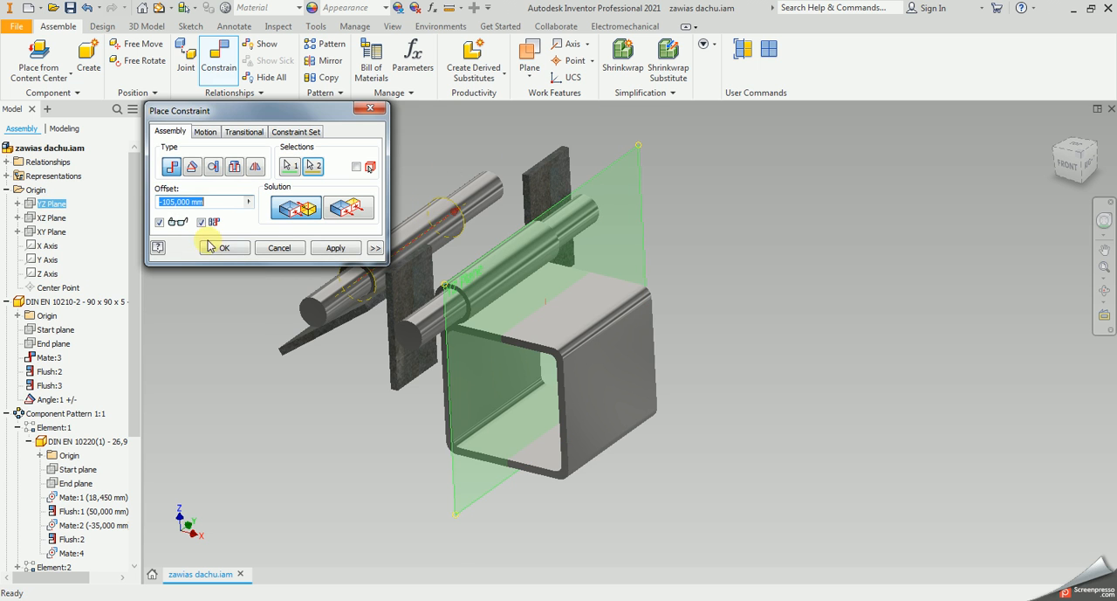
left_click(225, 248)
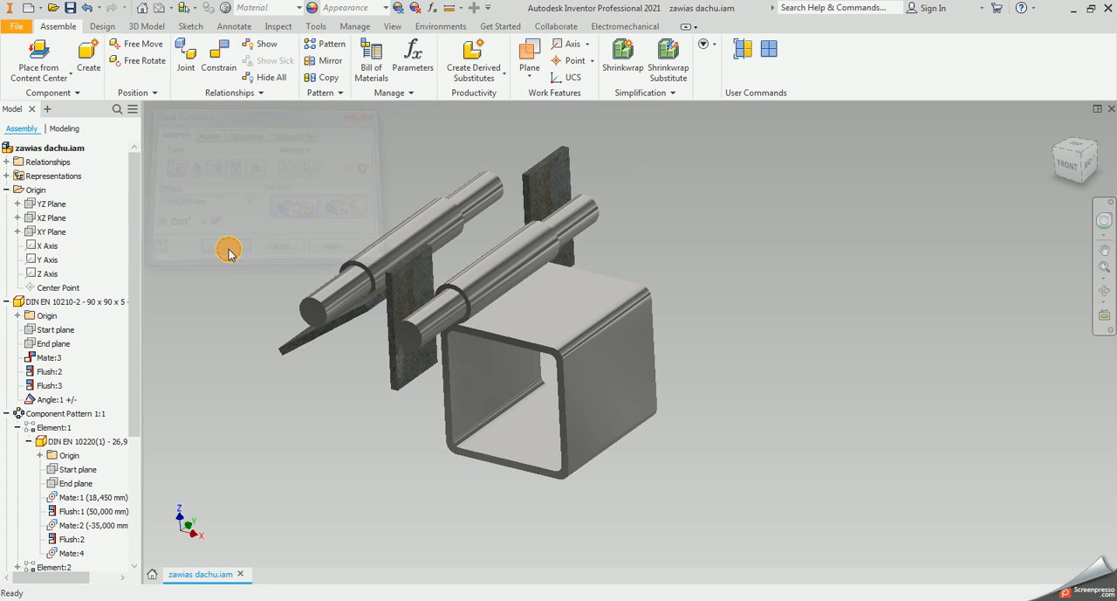
Collapse the Origin and square tube branches, then review the tube pattern's circular settings again without changing them
left_click(7, 189)
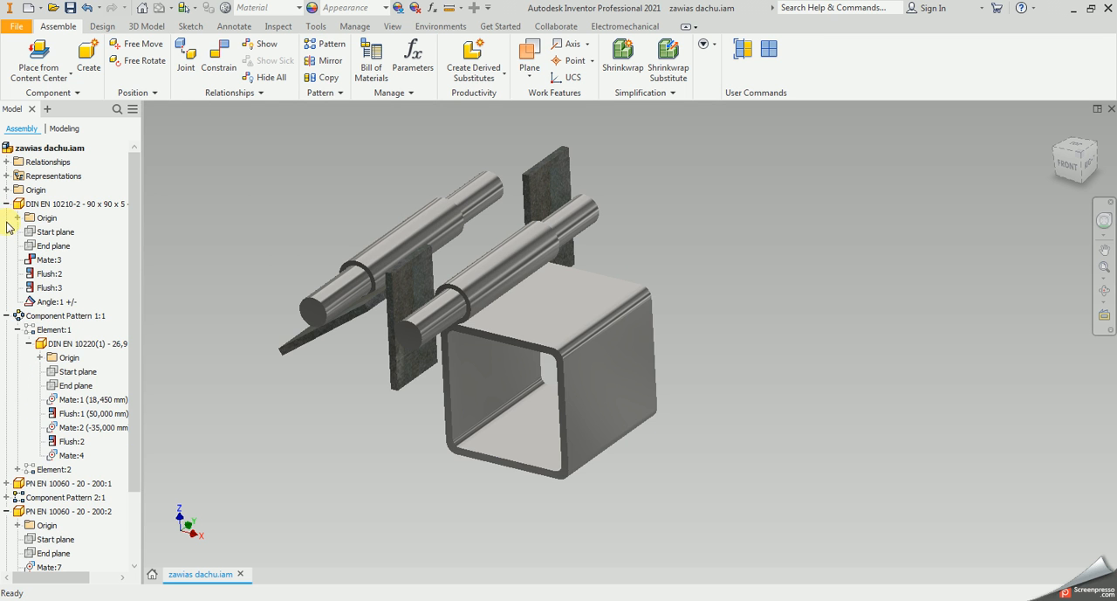
left_click(7, 204)
double_click(53, 218)
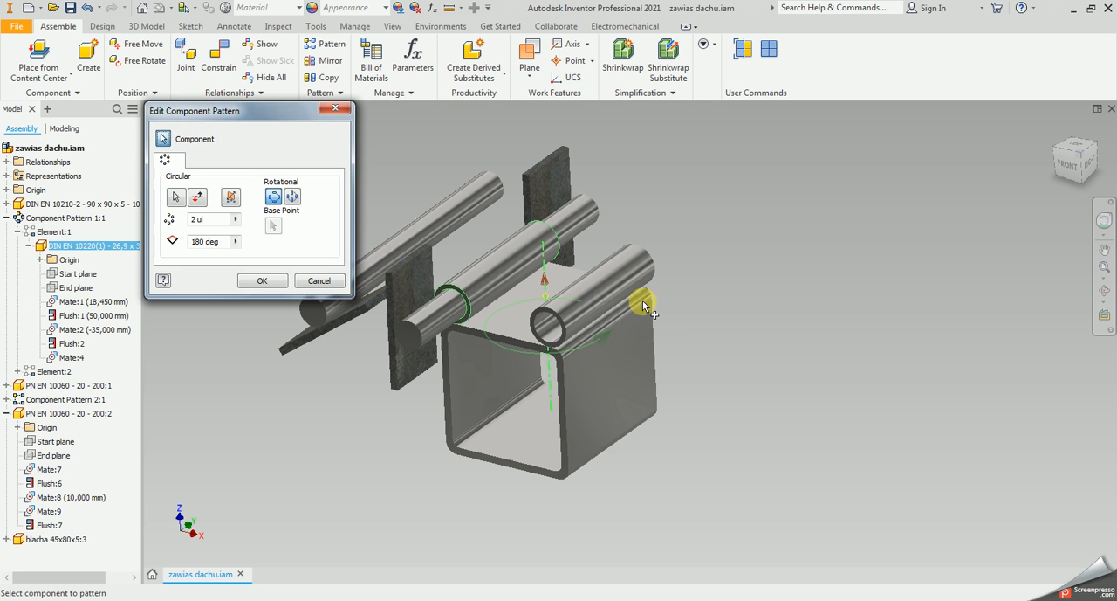
left_click(317, 279)
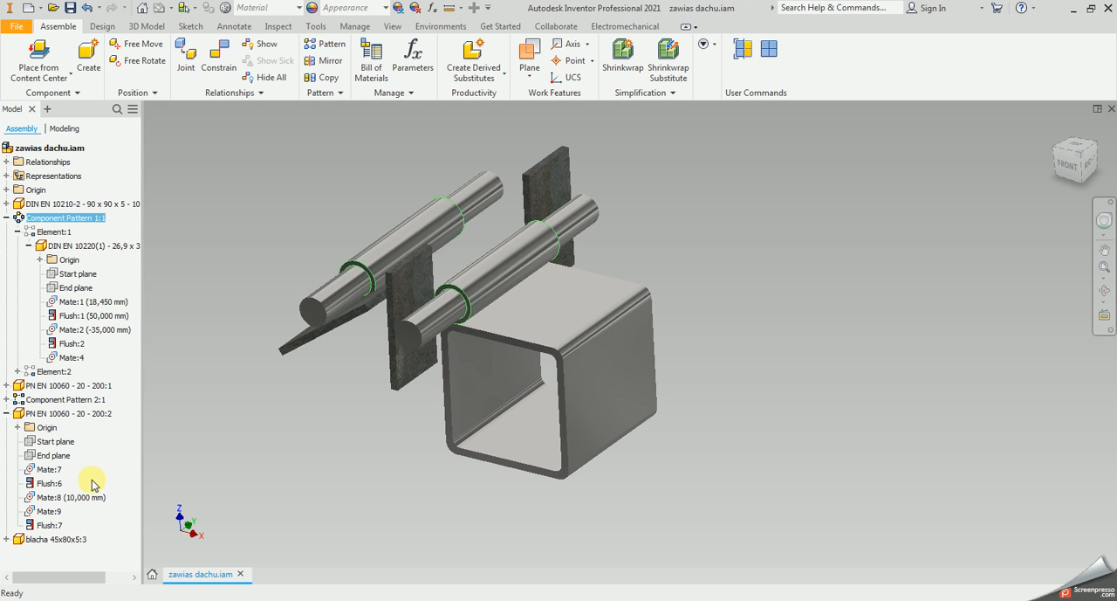
Examine the constraints of the tube in Element:2 of Component Pattern 1, including the mate with the -105 mm offset
left_click(18, 371)
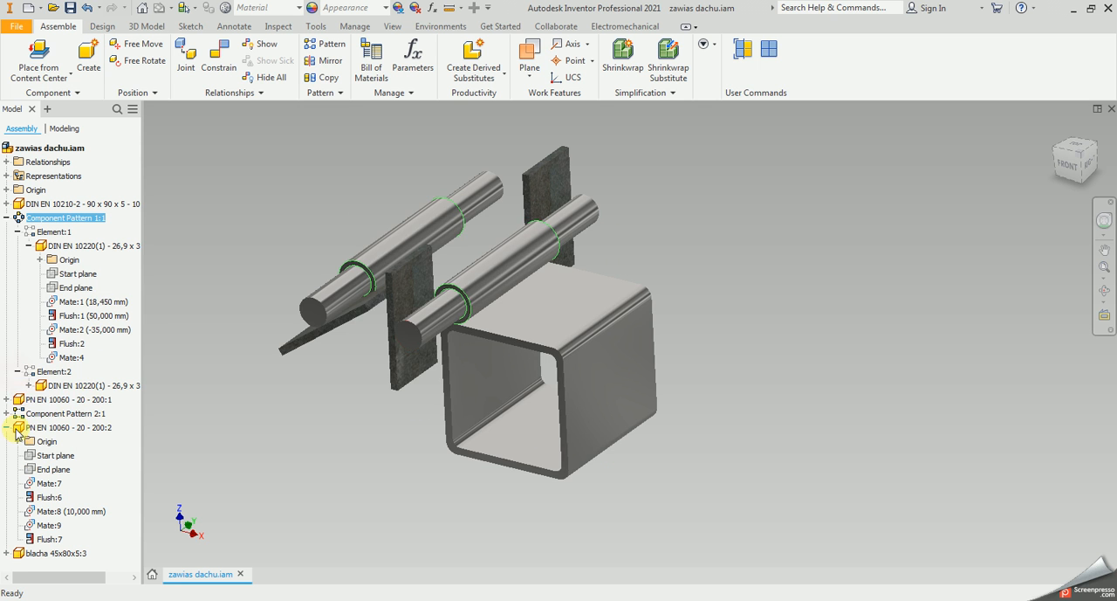
left_click(29, 385)
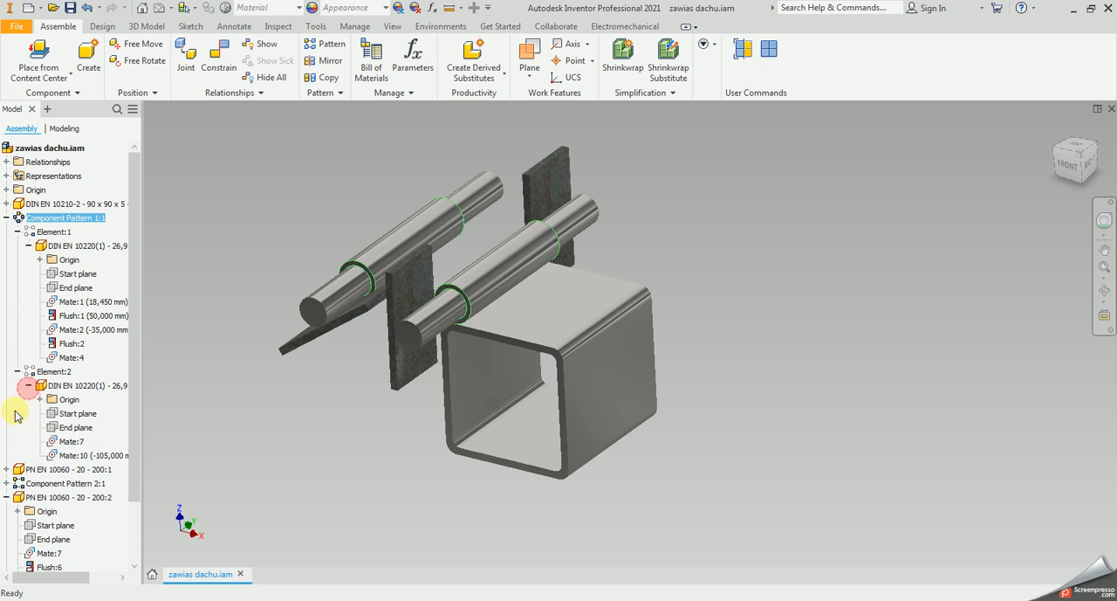
double_click(86, 454)
key("Escape")
left_click(277, 395)
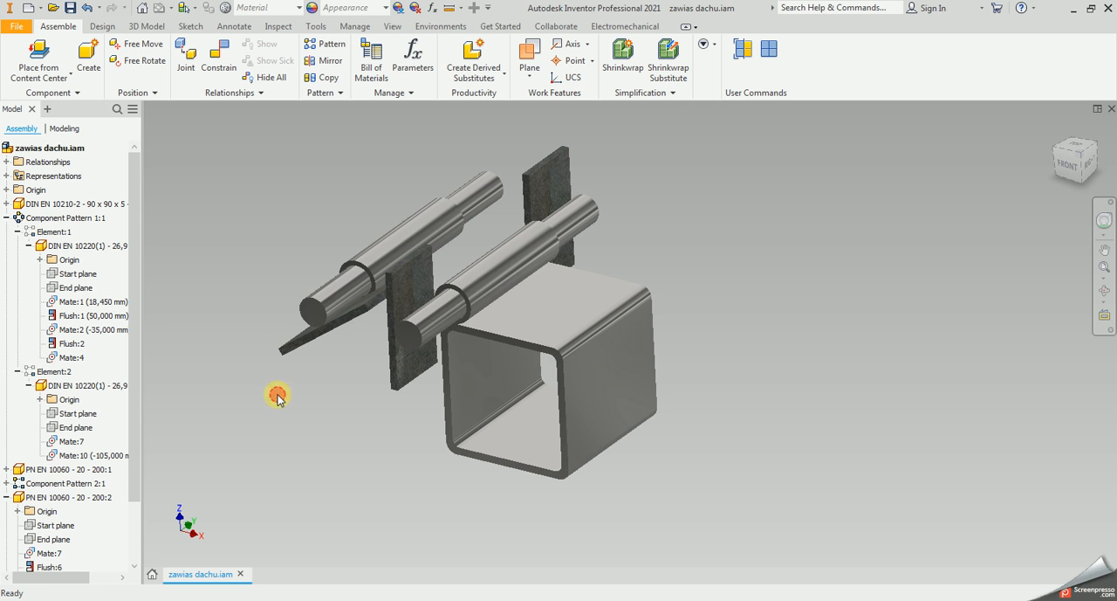
left_click(37, 218)
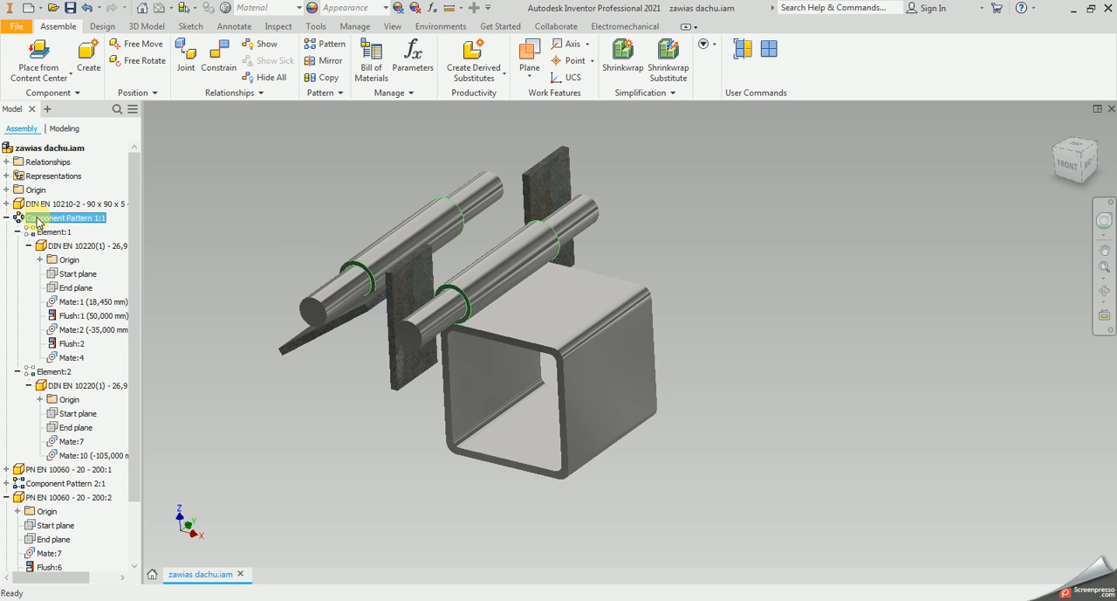
Inspect the offset mate of the Element:2 tube and the settings of Component Pattern 1, leaving both unchanged
left_click(98, 454)
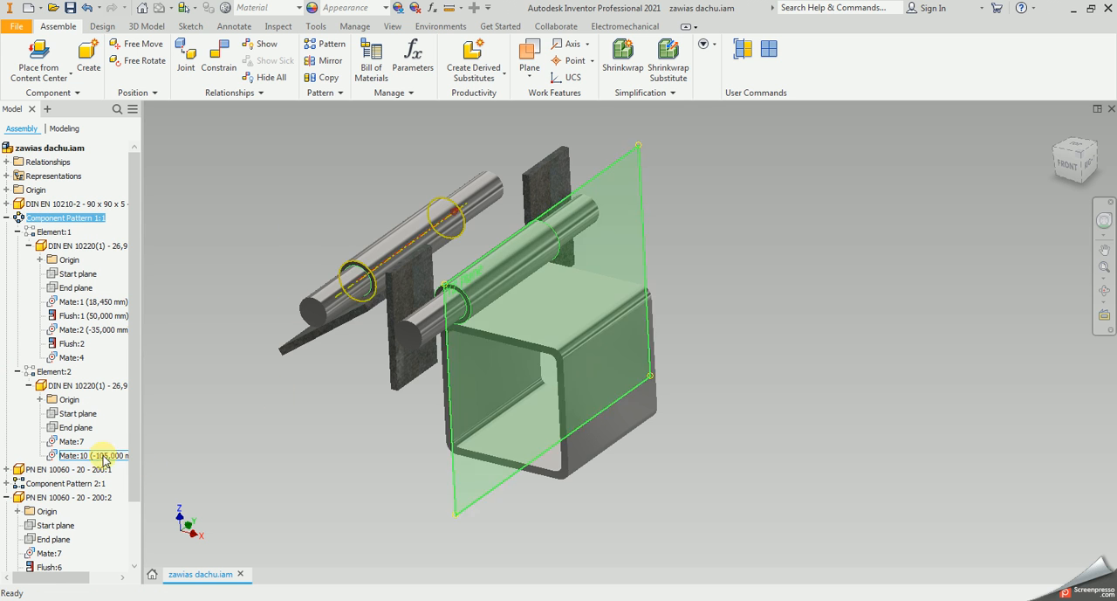
double_click(99, 453)
key("Escape")
key("Escape")
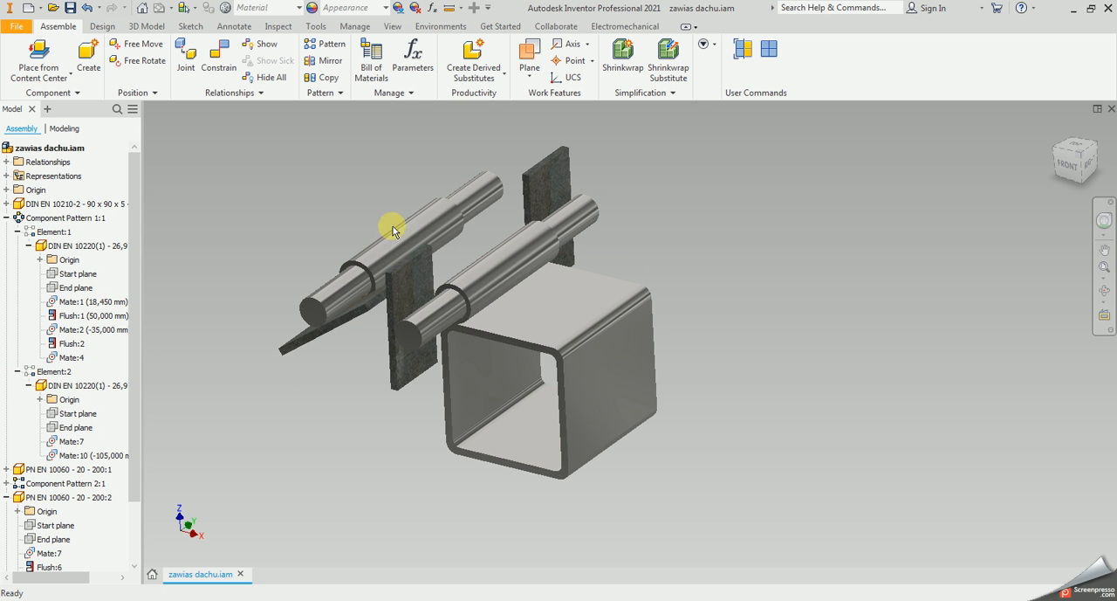
double_click(70, 217)
key("Escape")
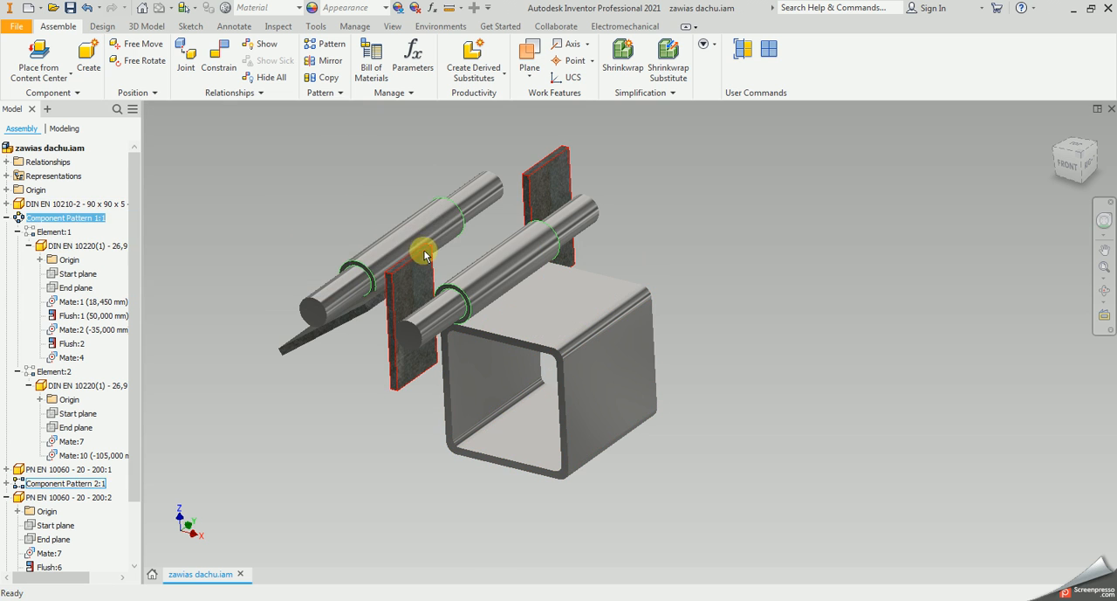
left_click(351, 167)
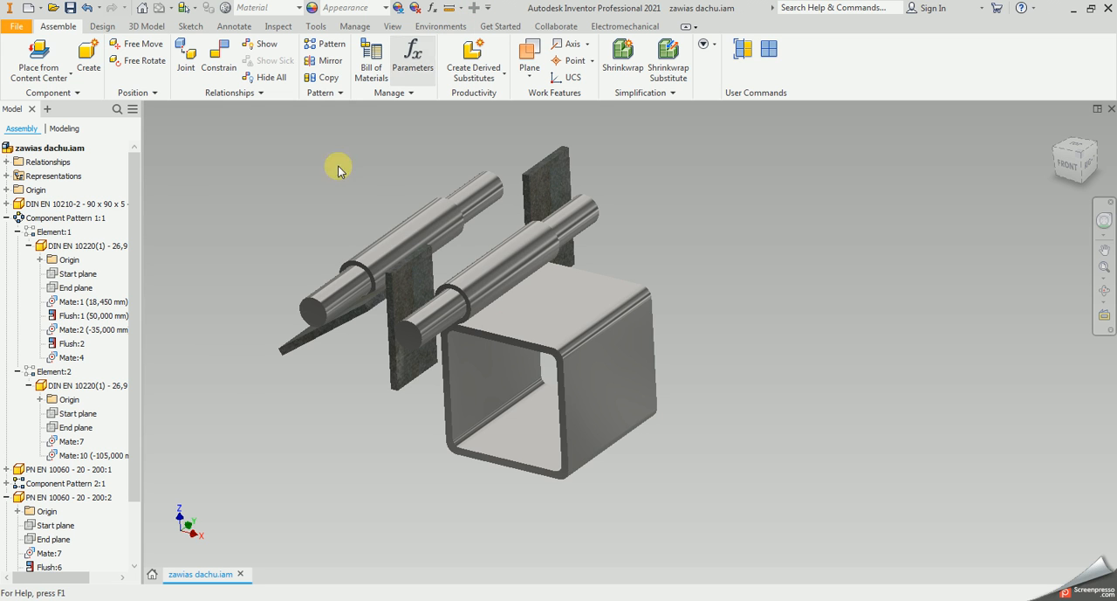
Rebuild the whole assembly twice with Rebuild All
left_click(349, 27)
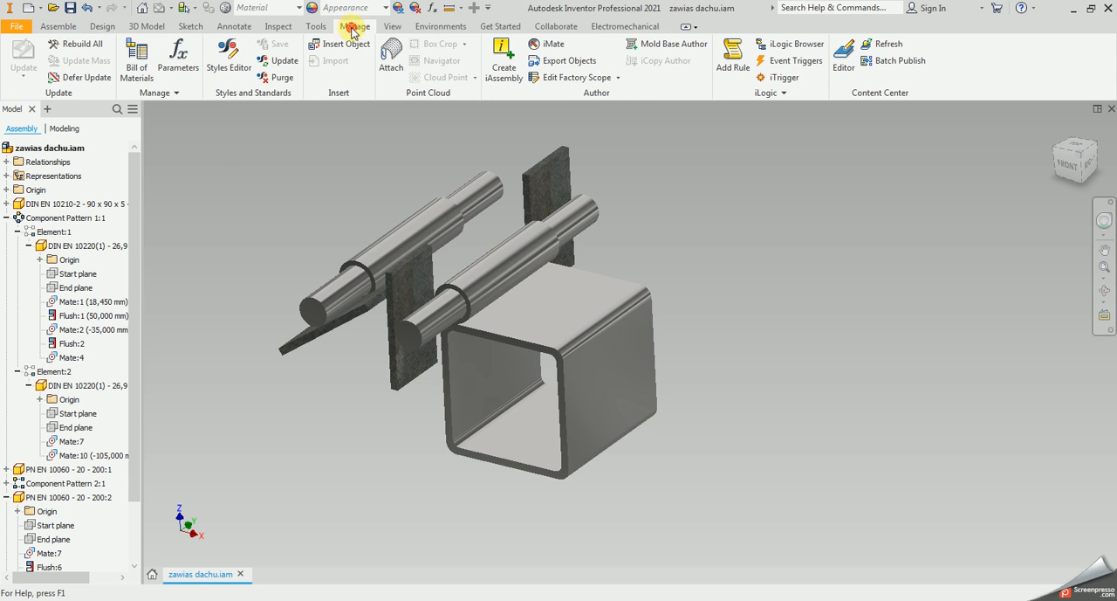
left_click(77, 45)
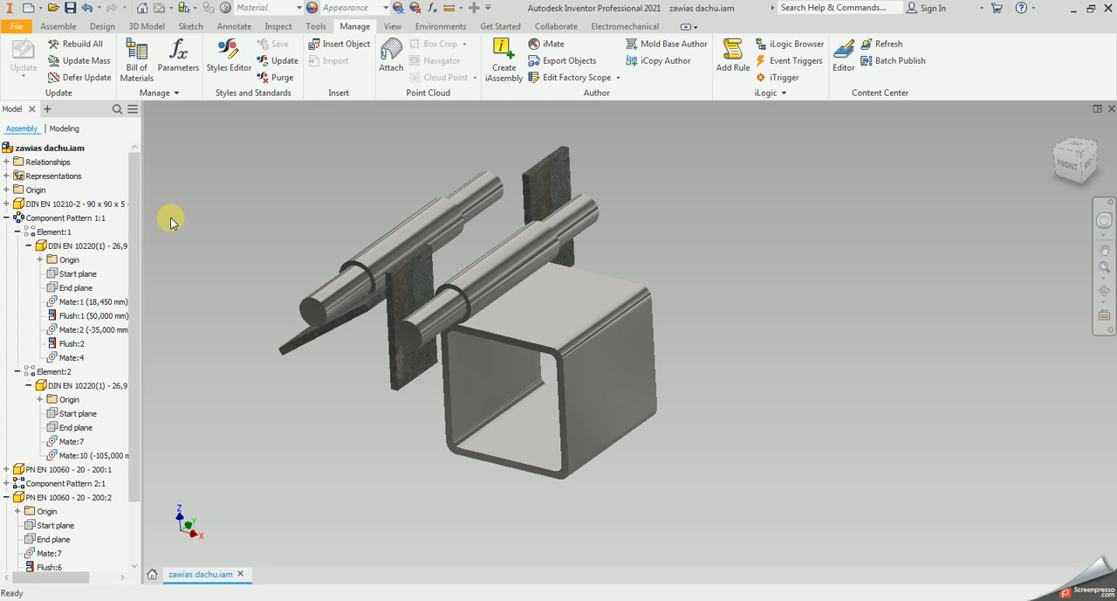
left_click(90, 46)
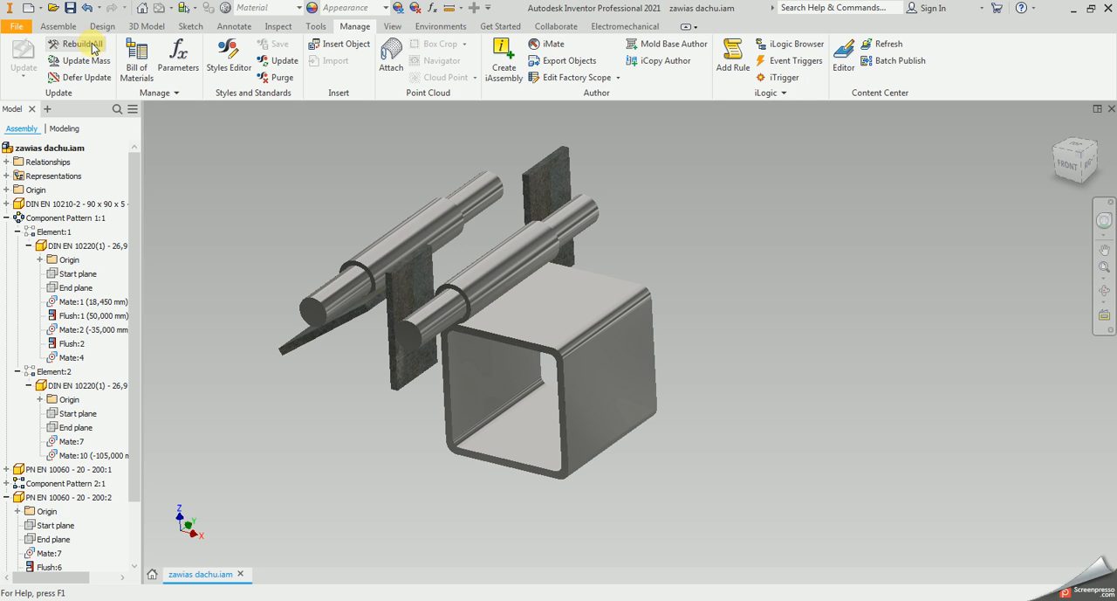
left_click(403, 211)
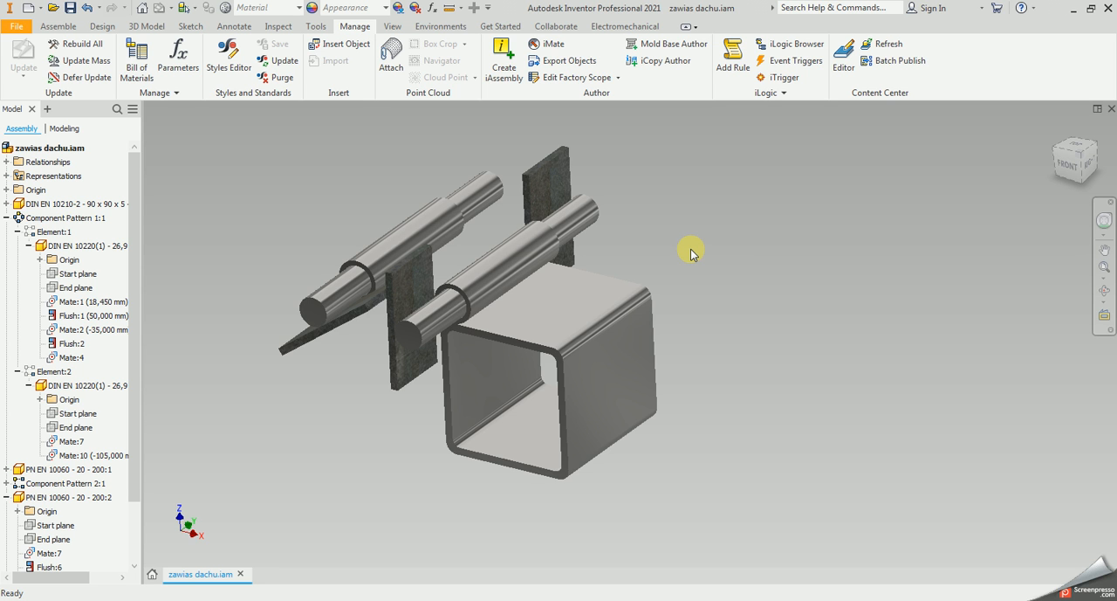
Compare Component Pattern 1's circular settings with the offset of mate Mate:10 on the Element:2 tube after the rebuild, without changing either
double_click(87, 217)
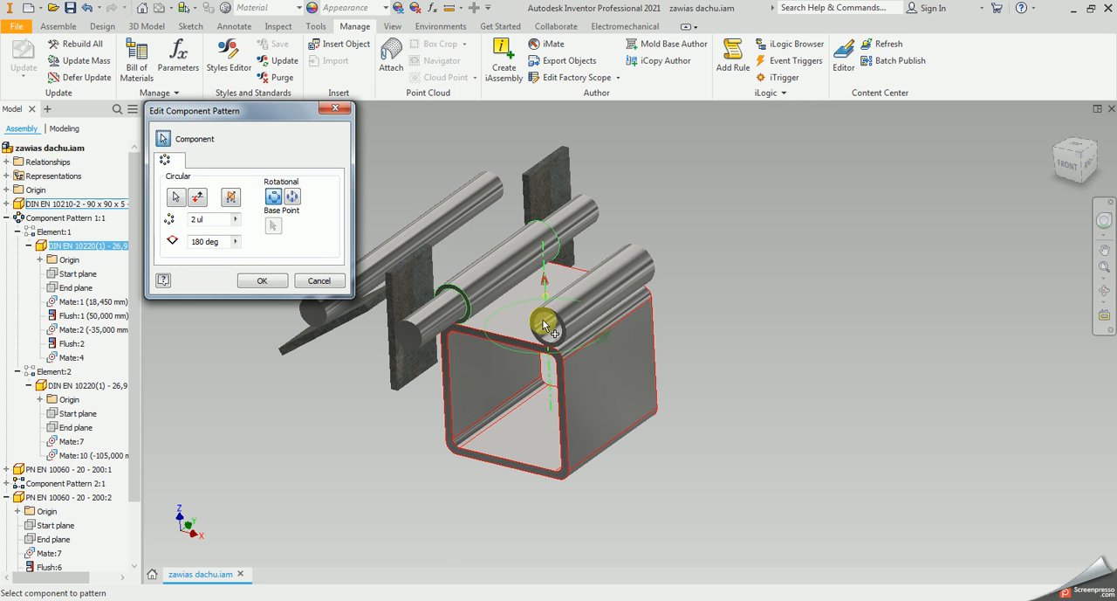
left_click(319, 280)
double_click(88, 455)
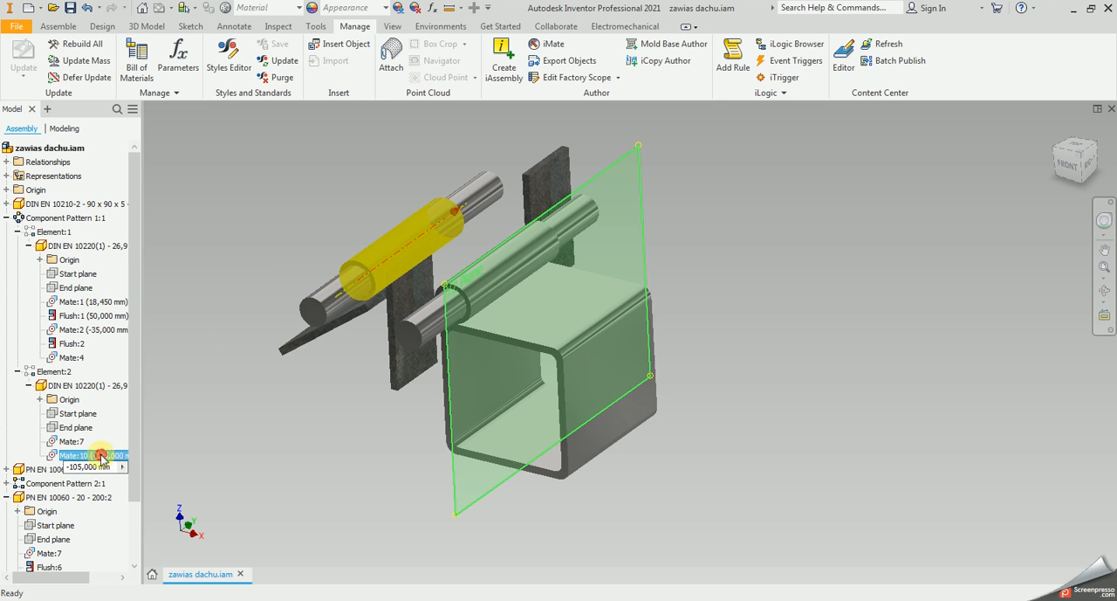
key("Escape")
left_click(311, 185)
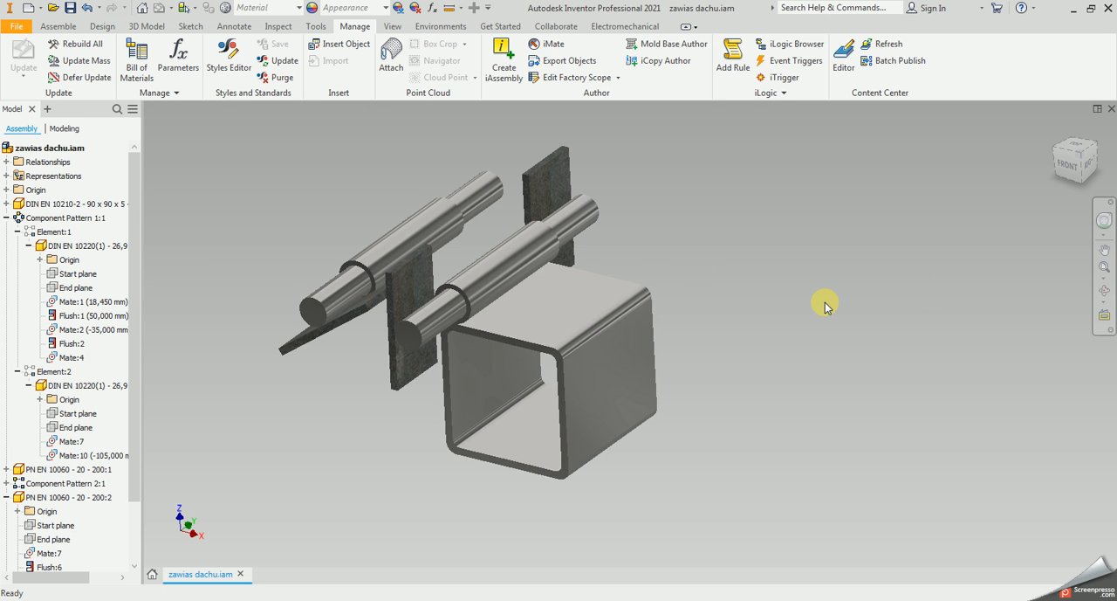
scroll(820, 312, "up", 2)
scroll(785, 301, "down", 3)
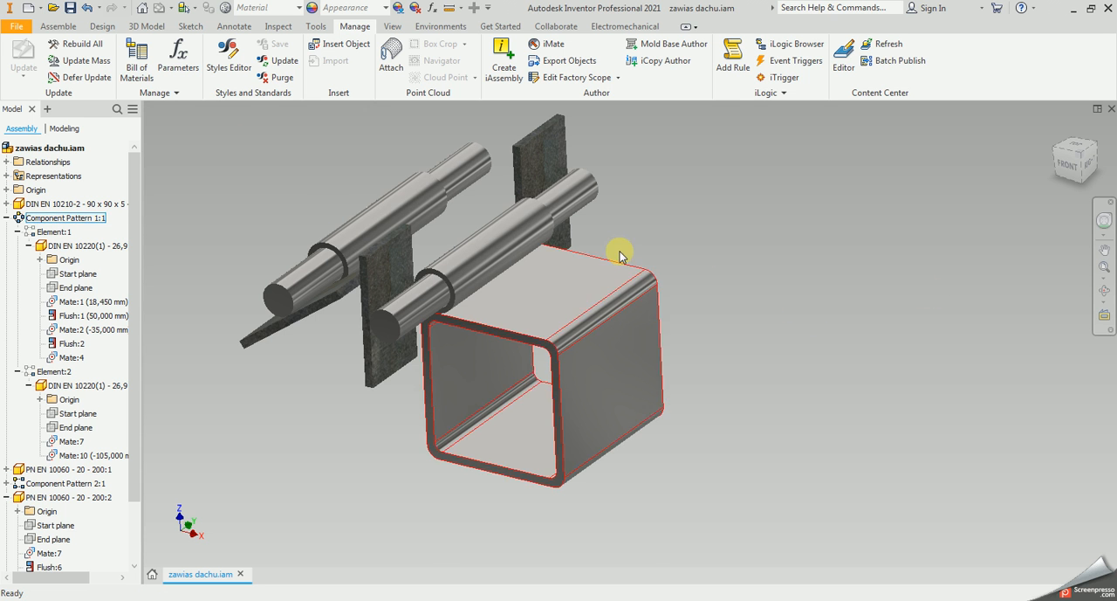